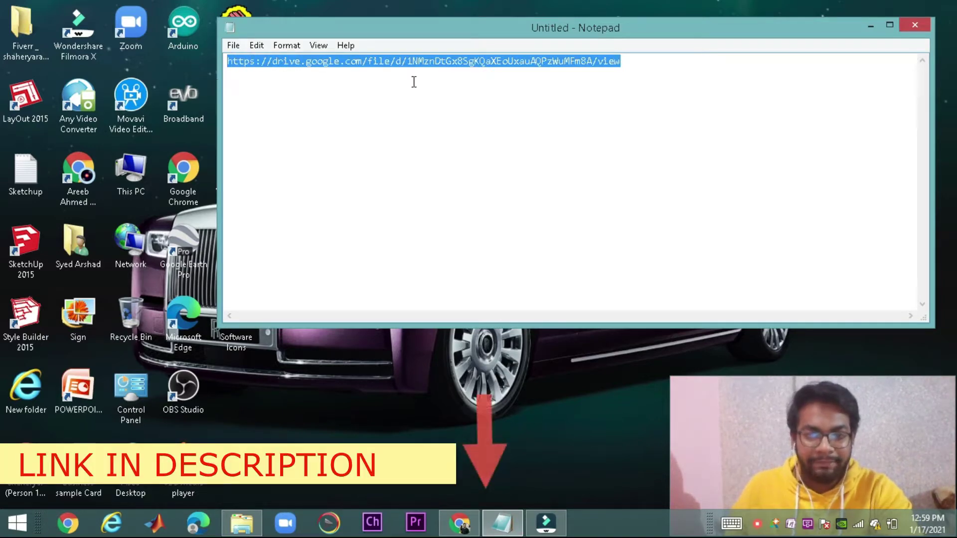
Minimize the Notepad window that holds the copied Google Drive link
left_click(870, 28)
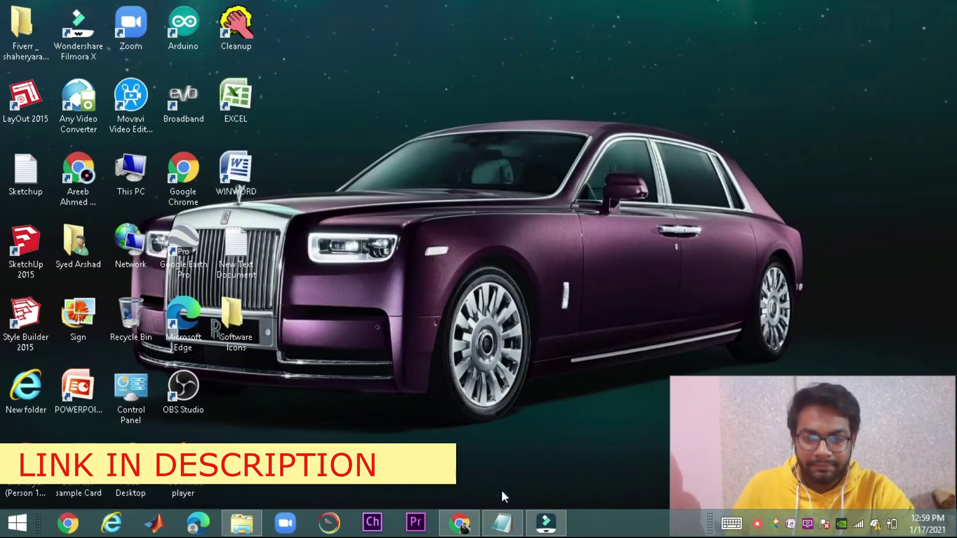
Paste the Drive link into Chrome's address bar to load the adobe pp portable.rar page
left_click(459, 524)
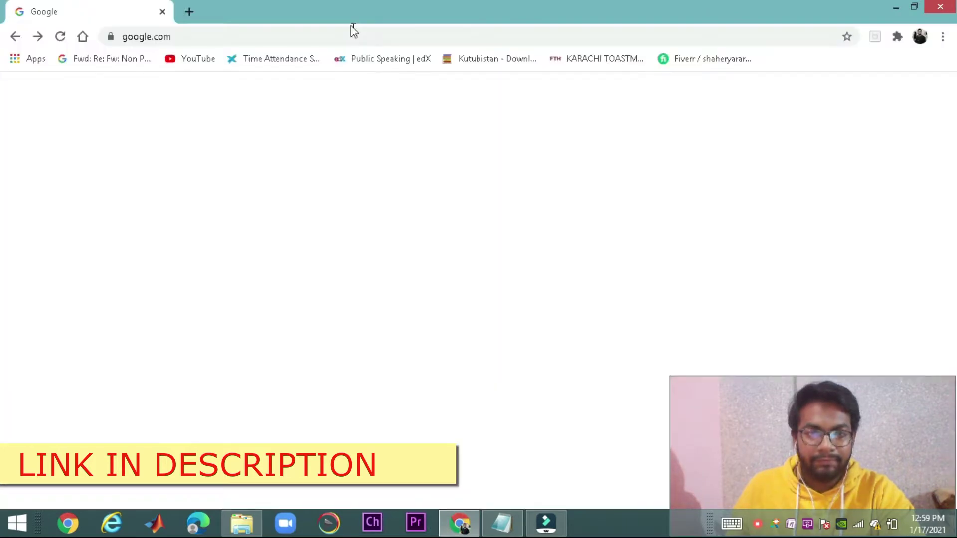
left_click(359, 37)
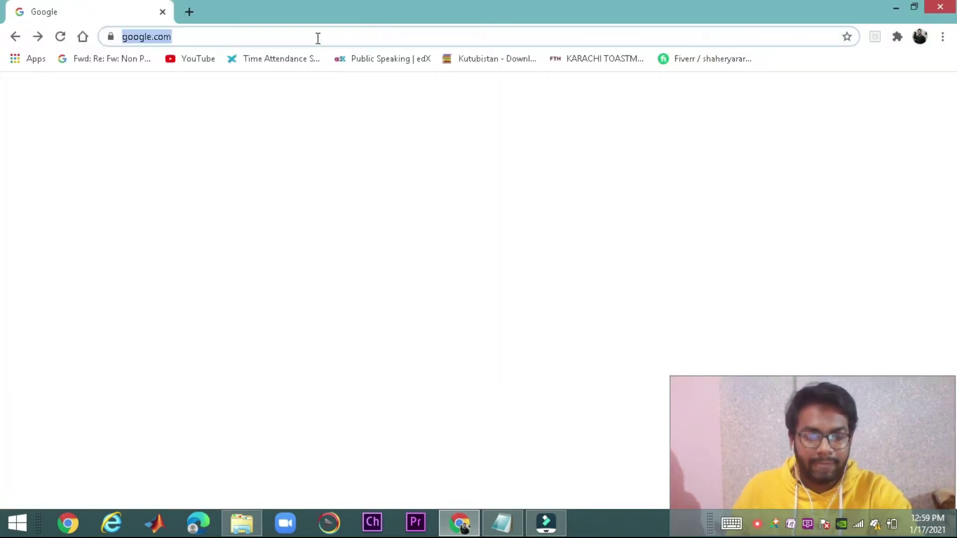
key("Return")
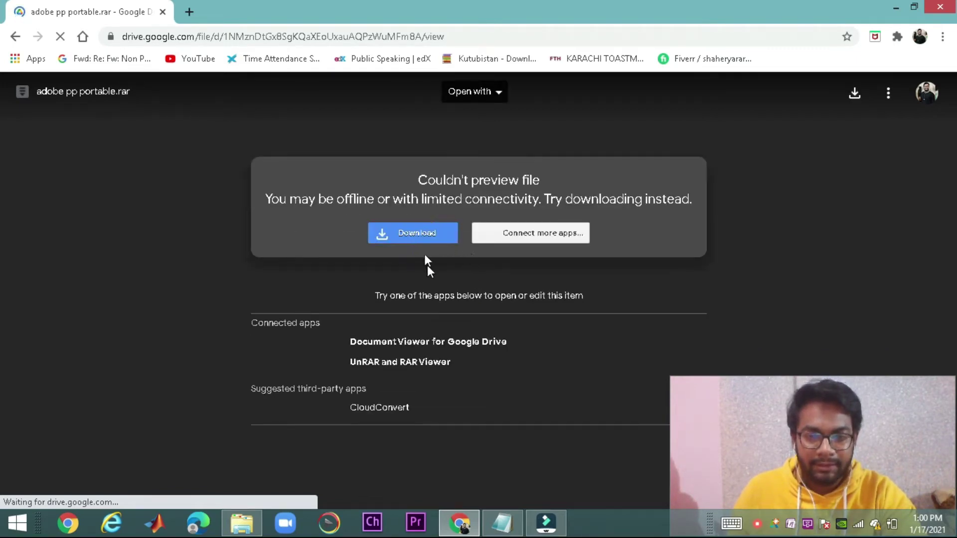
Download adobe pp portable.rar despite the virus-scan warning, then pause it at 9.6 MB
left_click(414, 233)
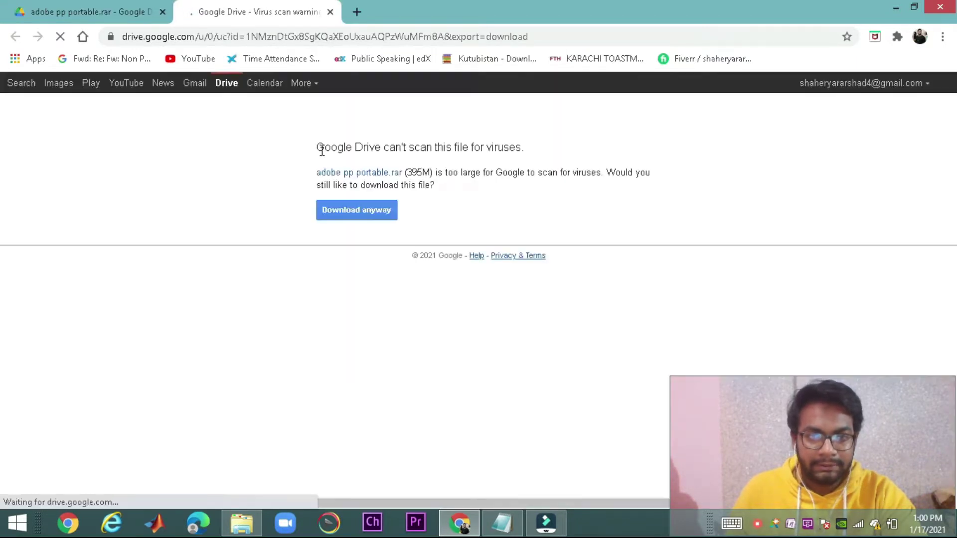
left_click(363, 208)
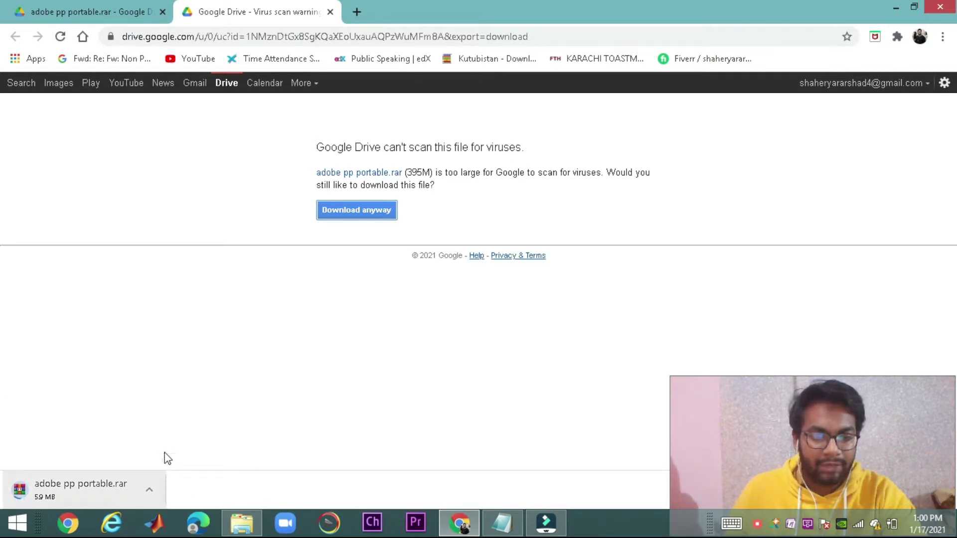
left_click(149, 489)
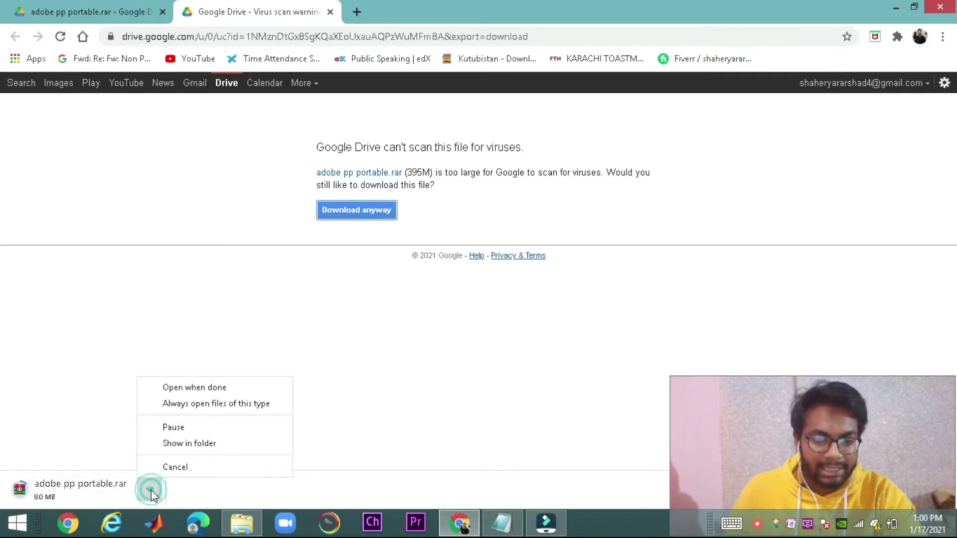
left_click(179, 429)
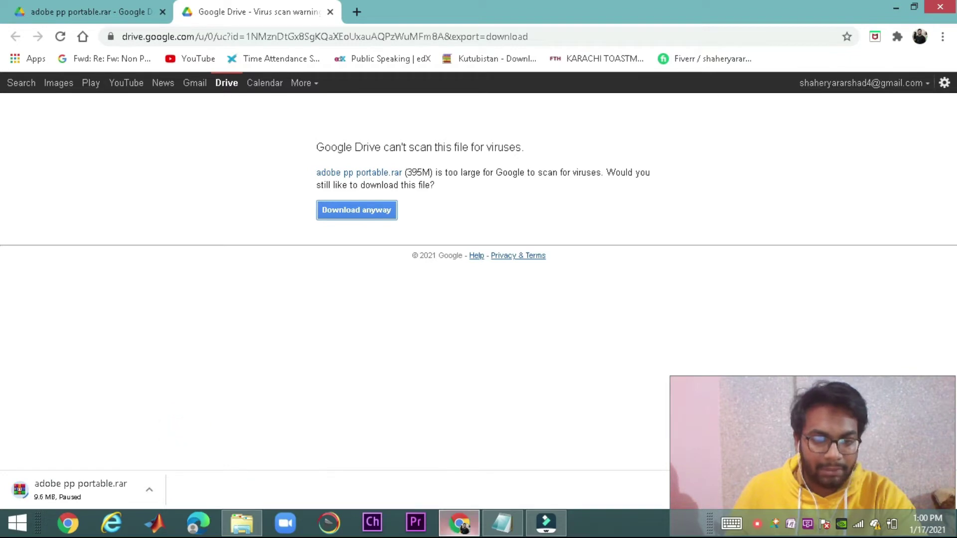
Open the 485 MB APS CC_2015_FULL_Portable archive from the Downloads folder
left_click(244, 523)
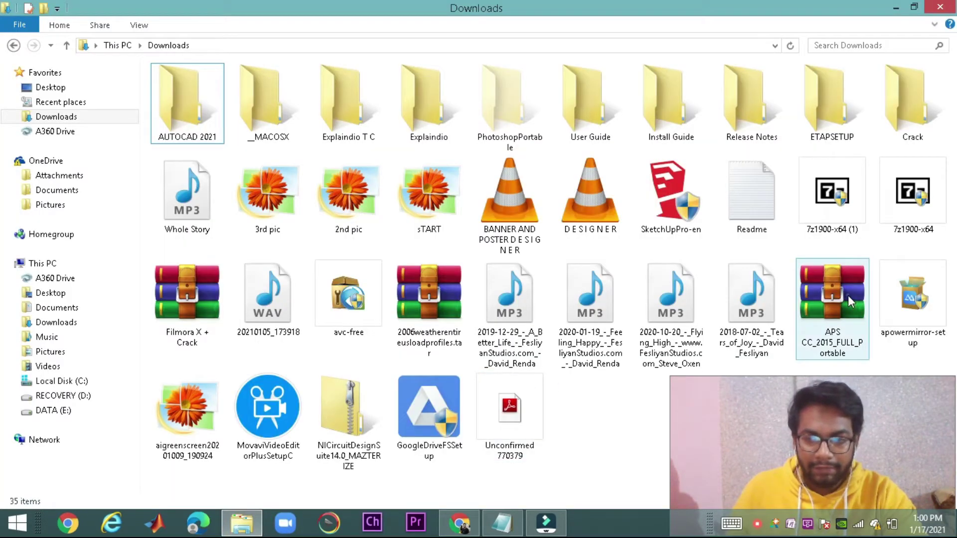
left_click(848, 295)
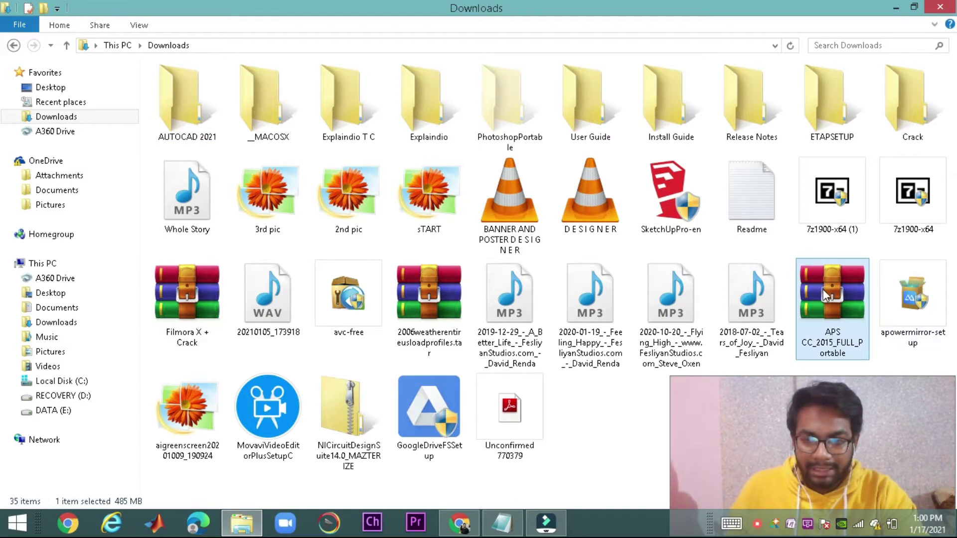
double_click(837, 291)
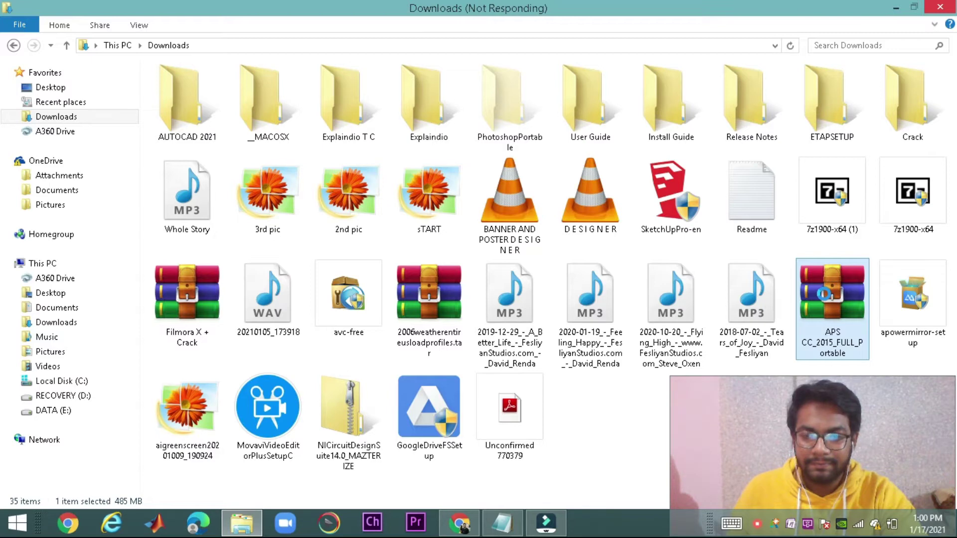
Extract the APS archive into Downloads and select the Adobe_Photoshop_CC_2015_FULL_Portable installer
right_click(823, 294)
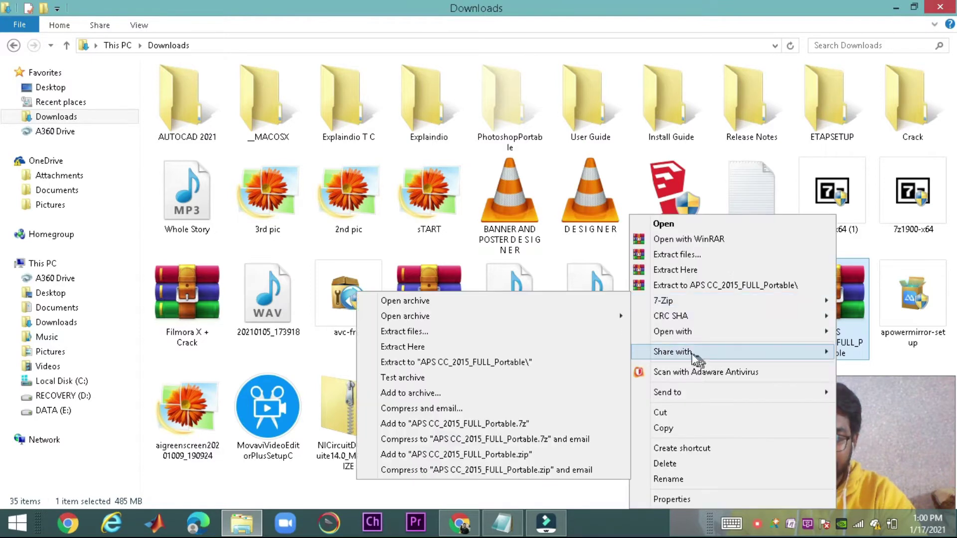
left_click(692, 270)
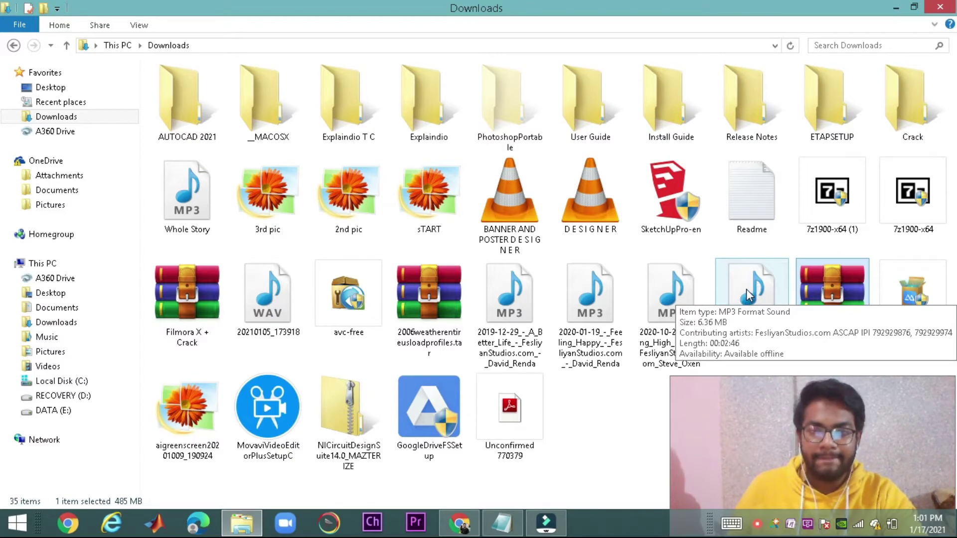
double_click(821, 354)
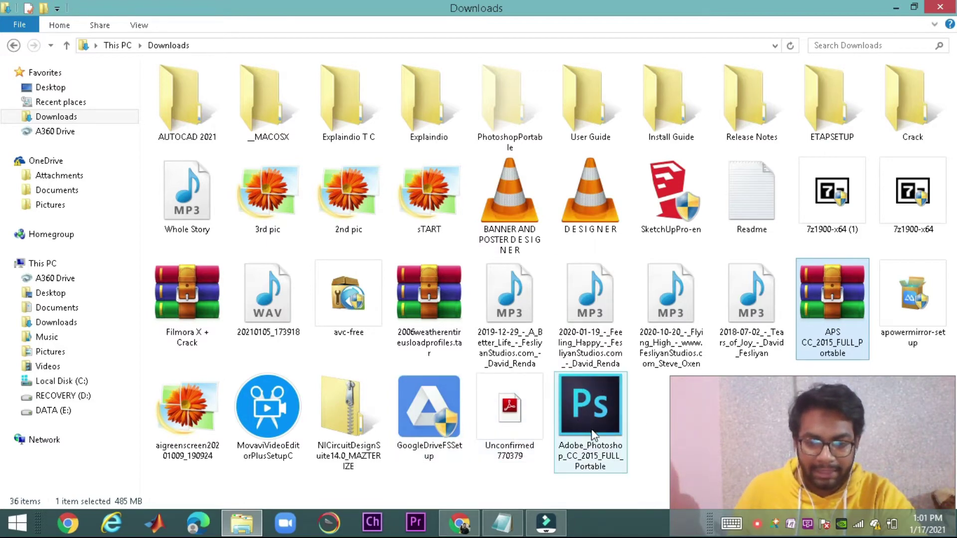
left_click(584, 404)
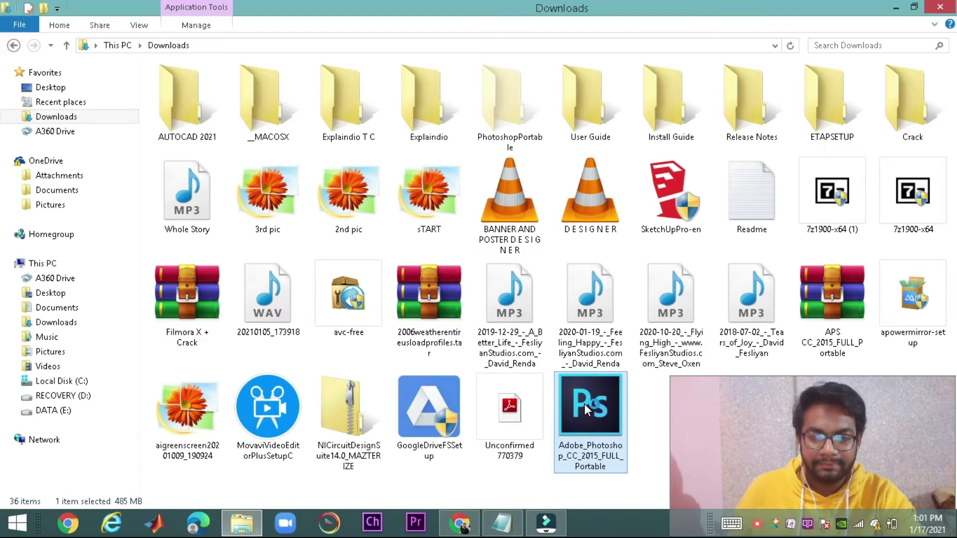
Run setup, accept the licence, choose Photoshop x64 (64-bit), and install to Downloads\PhotoshopPortable
double_click(584, 404)
left_click(476, 293)
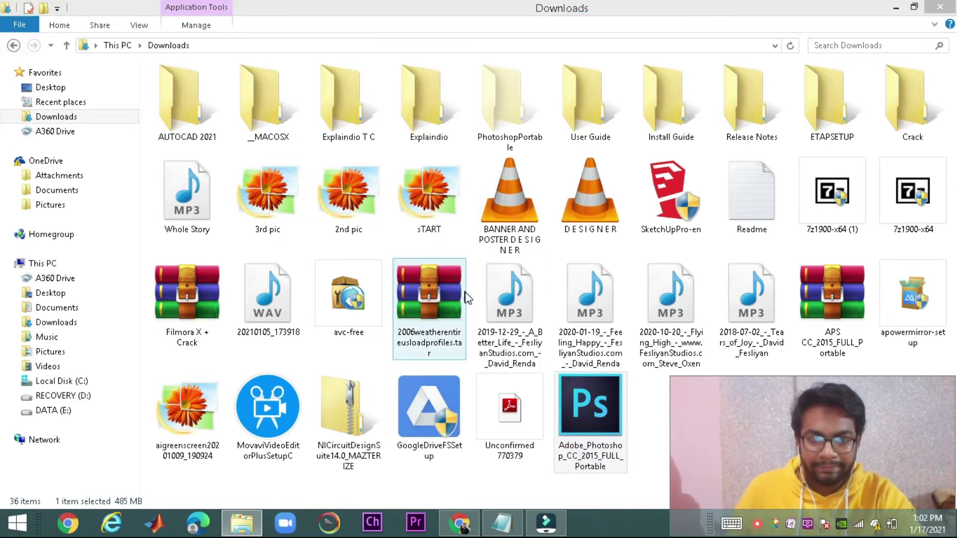
left_click(553, 375)
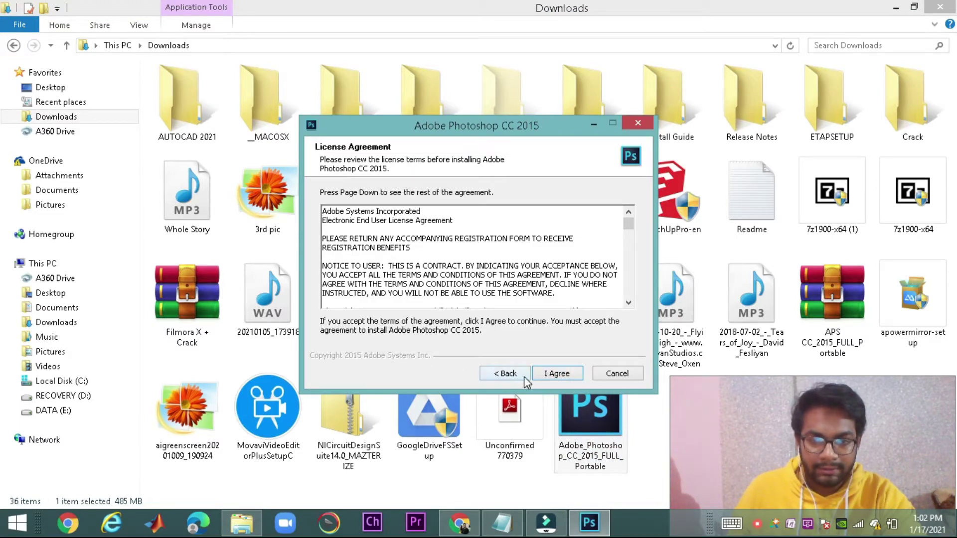
left_click(563, 375)
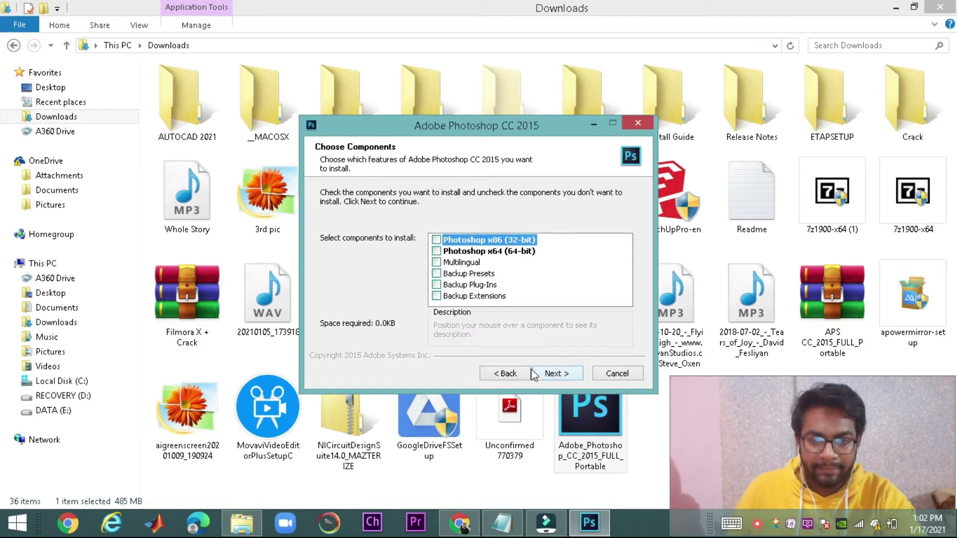
left_click(436, 251)
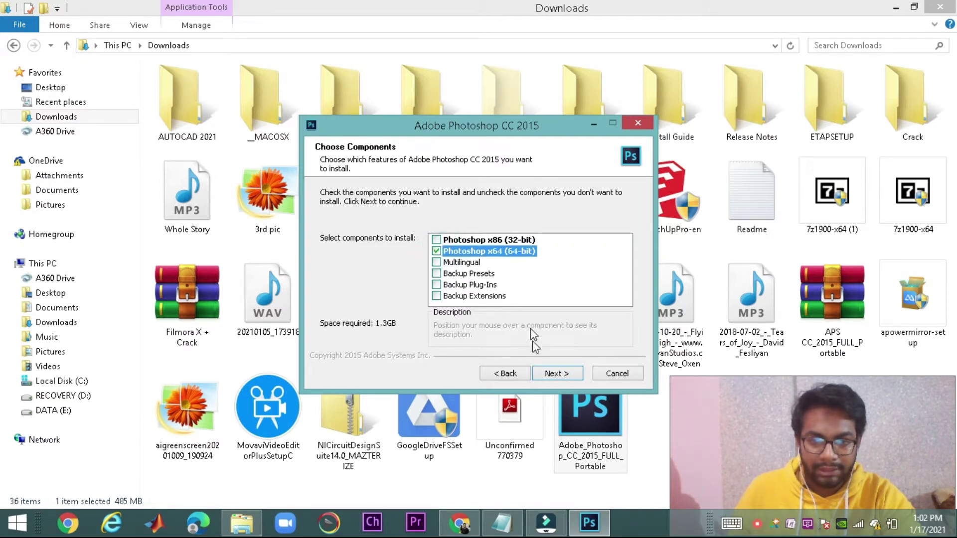
left_click(551, 374)
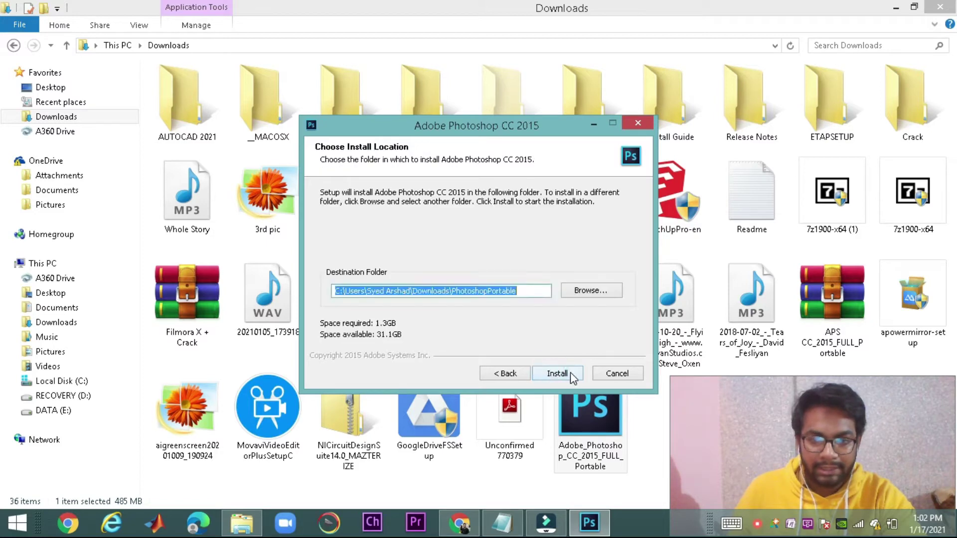
left_click(553, 374)
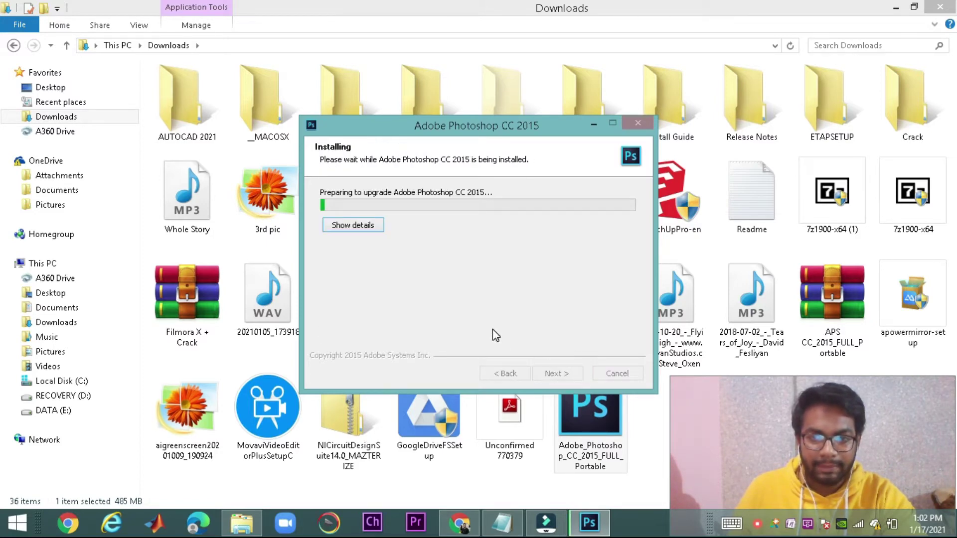
Show the detailed progress list and wait for the Completing the Setup page
left_click(379, 229)
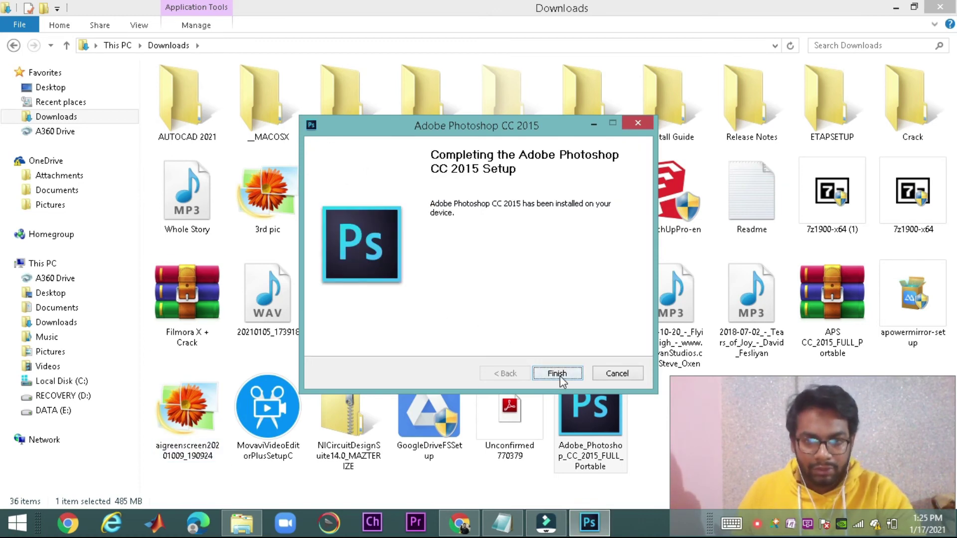
Close the finished installer, minimize Explorer and Chrome, then restore the Downloads window
left_click(557, 373)
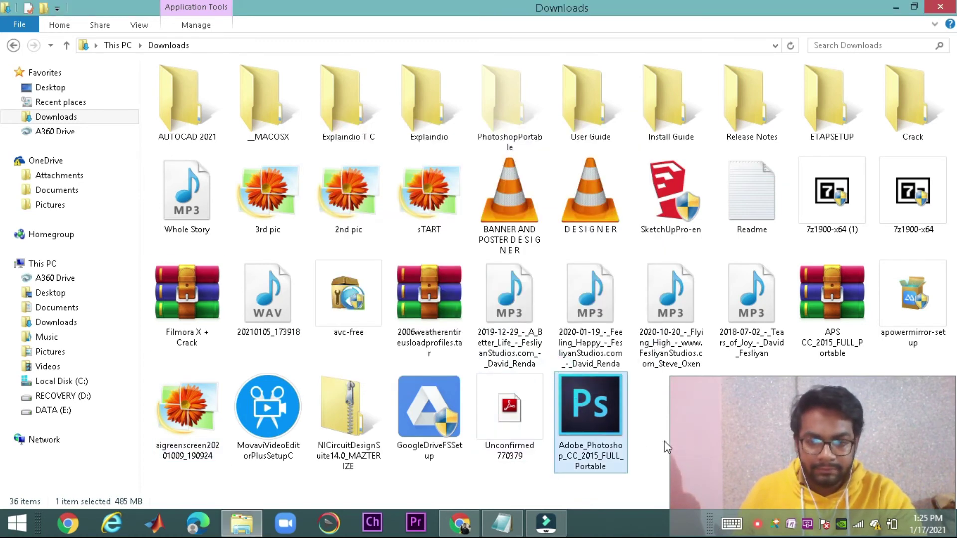
left_click(656, 452)
left_click(894, 11)
left_click(898, 7)
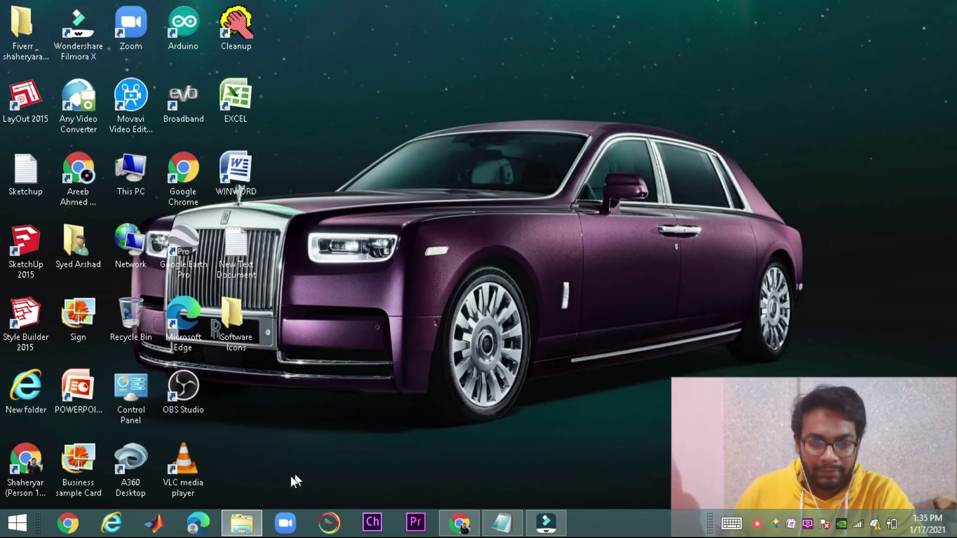
left_click(242, 523)
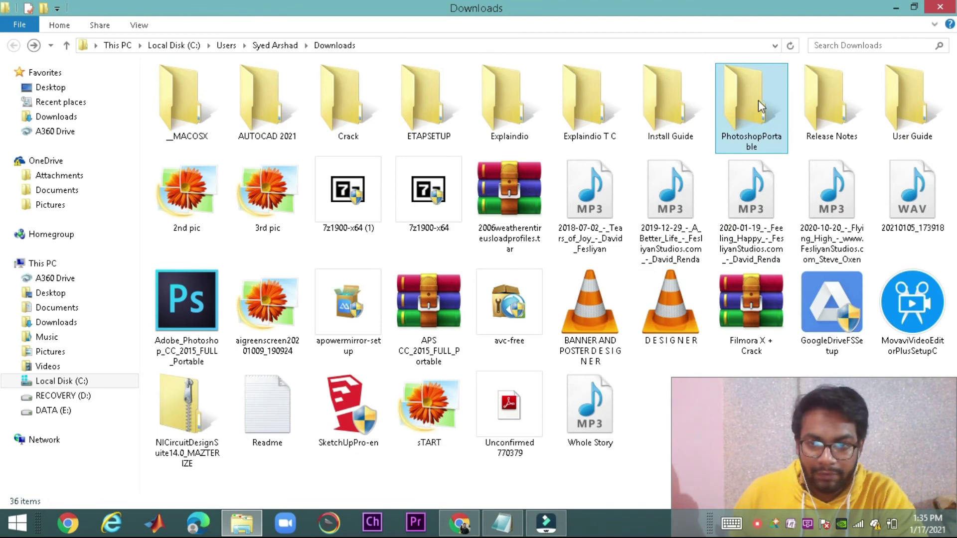
Enter the PhotoshopPortable folder and start the PhotoshopPortable application from it
double_click(758, 101)
double_click(273, 137)
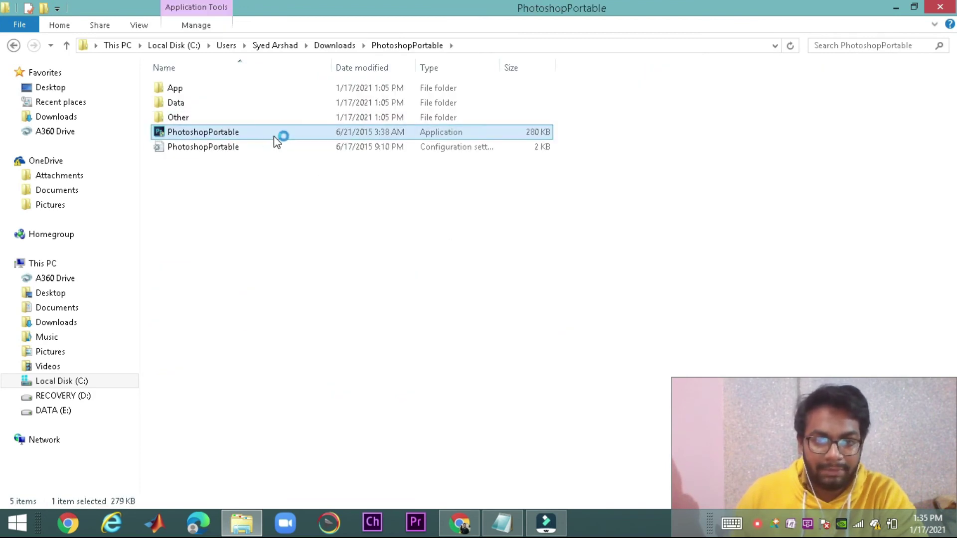